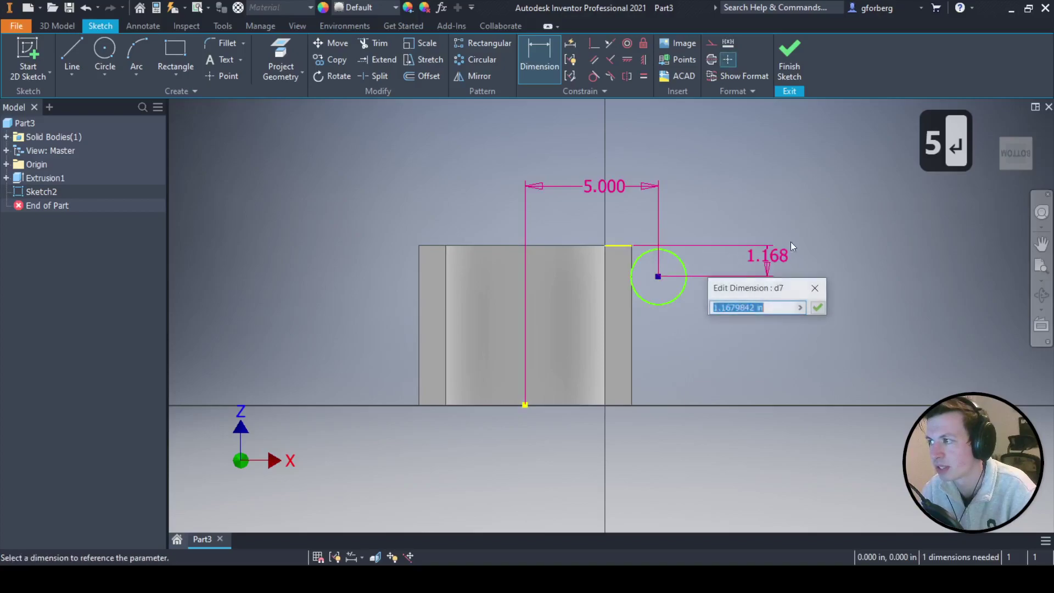
Set the circle's centre 2 in below the part's upper edge and its diameter to 1 in.
text(2)
key(Return)
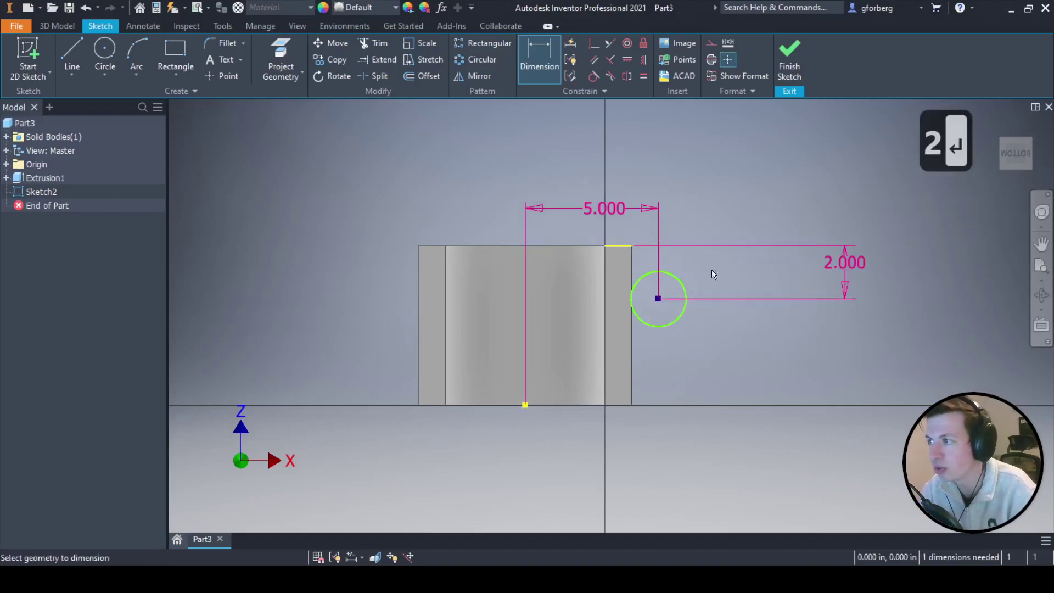
click(684, 281)
click(702, 222)
text(1)
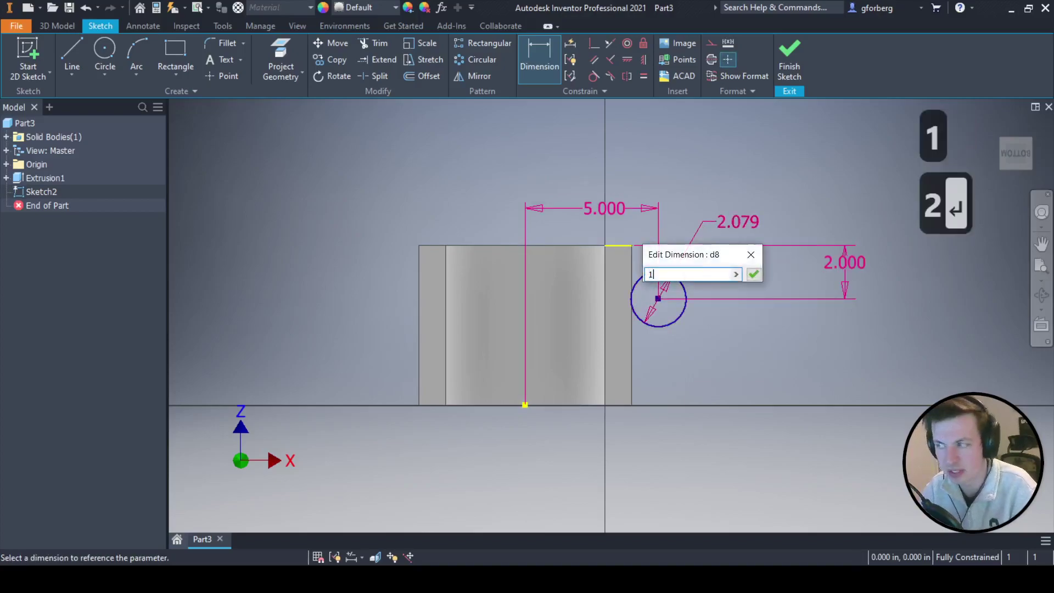
key(Return)
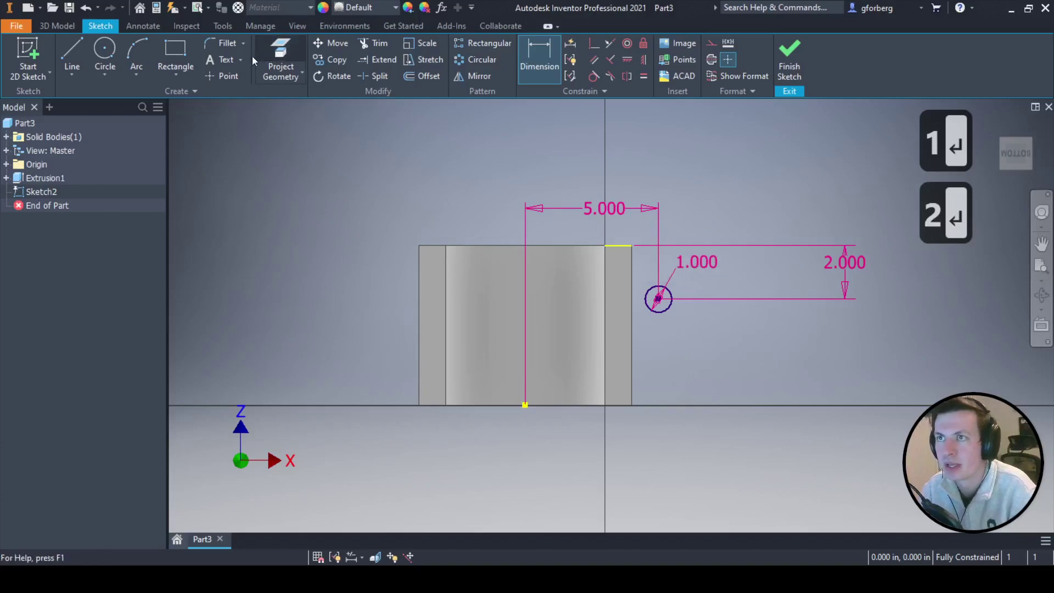
Sketch a second circle directly below the first and constrain the two circles equal in size.
click(105, 48)
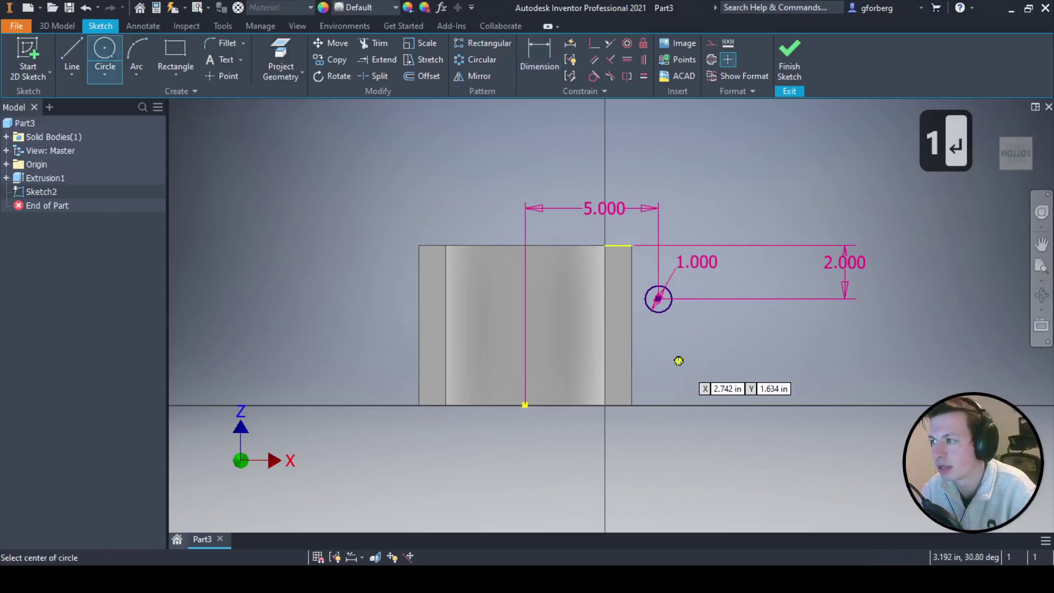
click(658, 360)
click(646, 349)
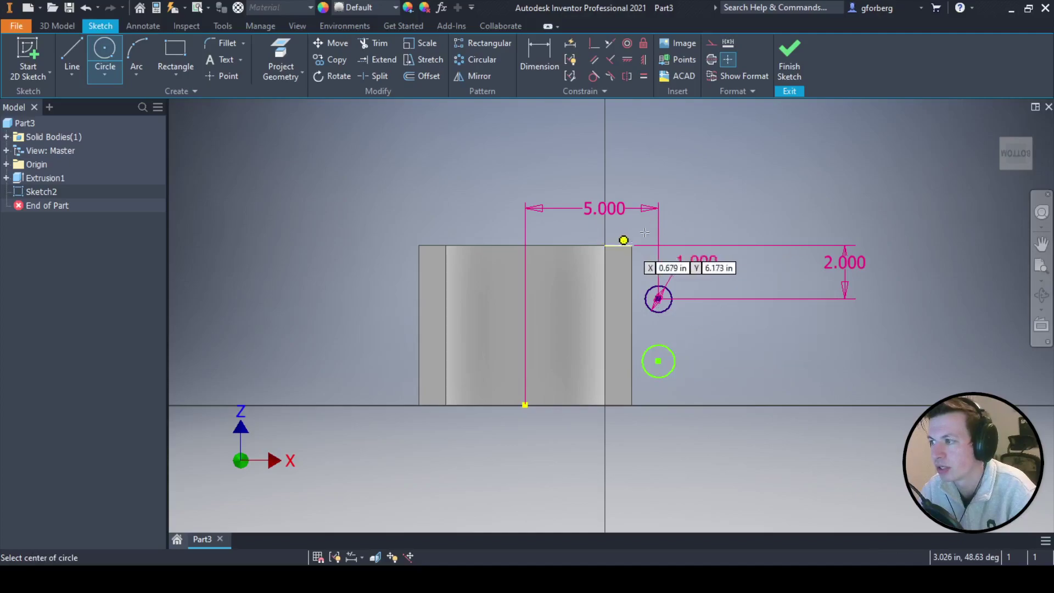
click(643, 76)
click(673, 301)
click(666, 349)
Dimension the lower circle's centre 2 in below the upper circle's centre and 5 in horizontally from the origin.
click(539, 55)
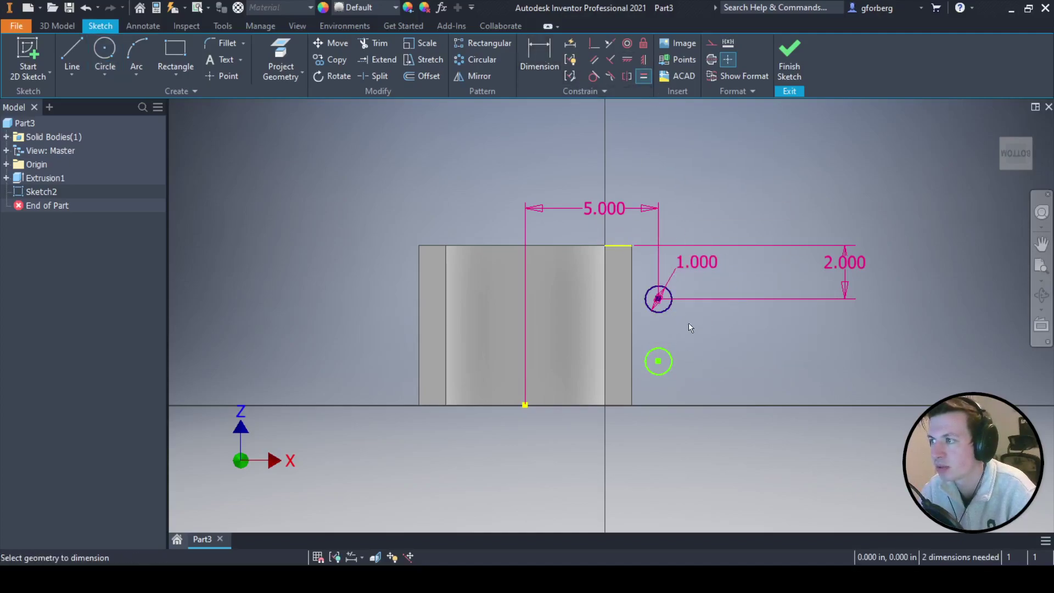
click(663, 308)
click(729, 318)
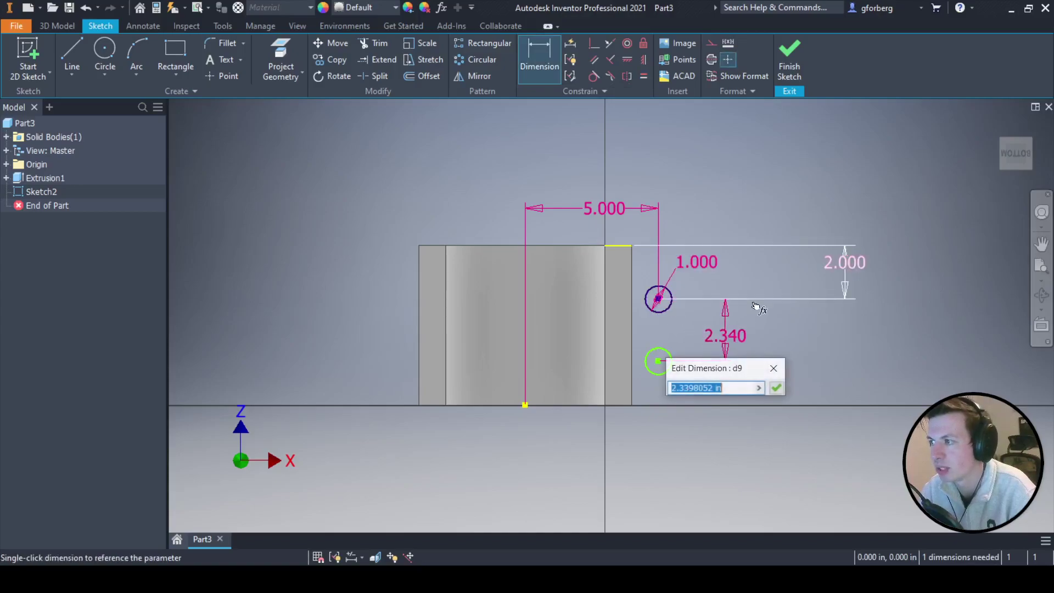
text(2)
key(Return)
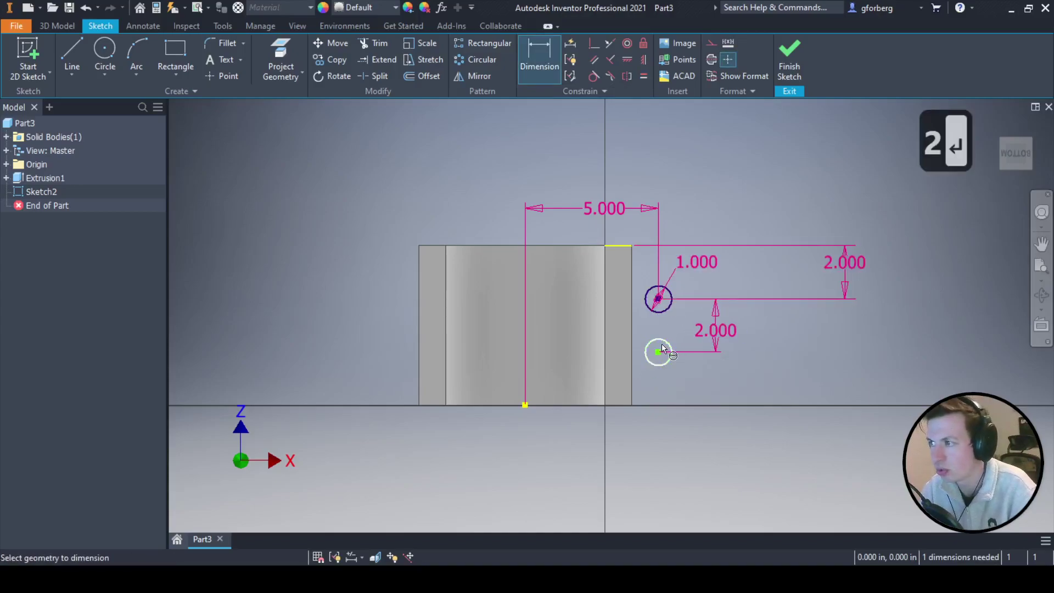
click(524, 404)
click(583, 436)
key(Return)
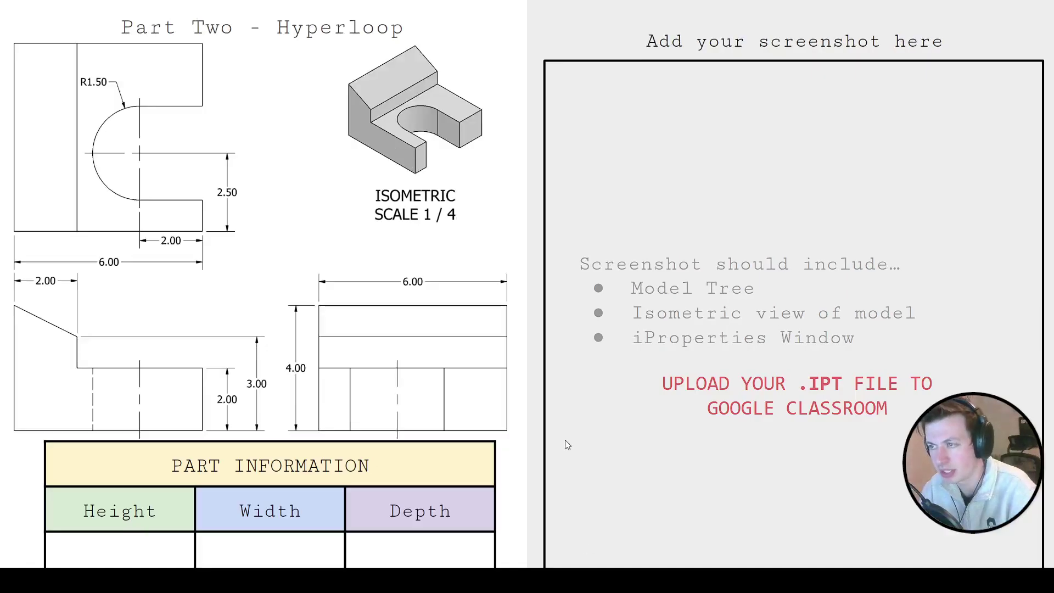
Check the Part One - Tuxedo drawing and sketch a 2 in diameter circle concentric with each of the two small circles.
key(Left)
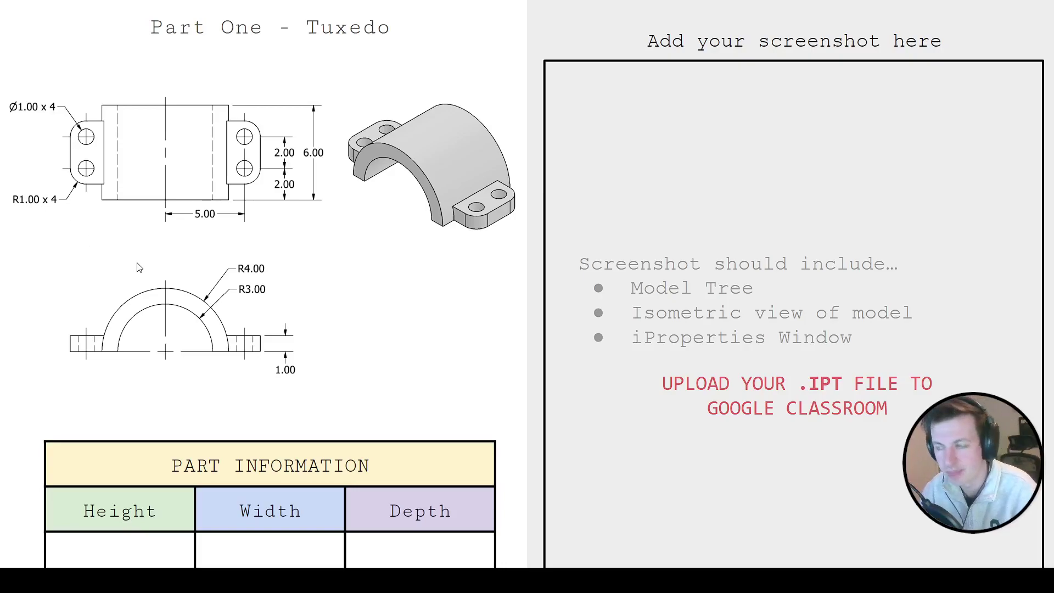
key(super)
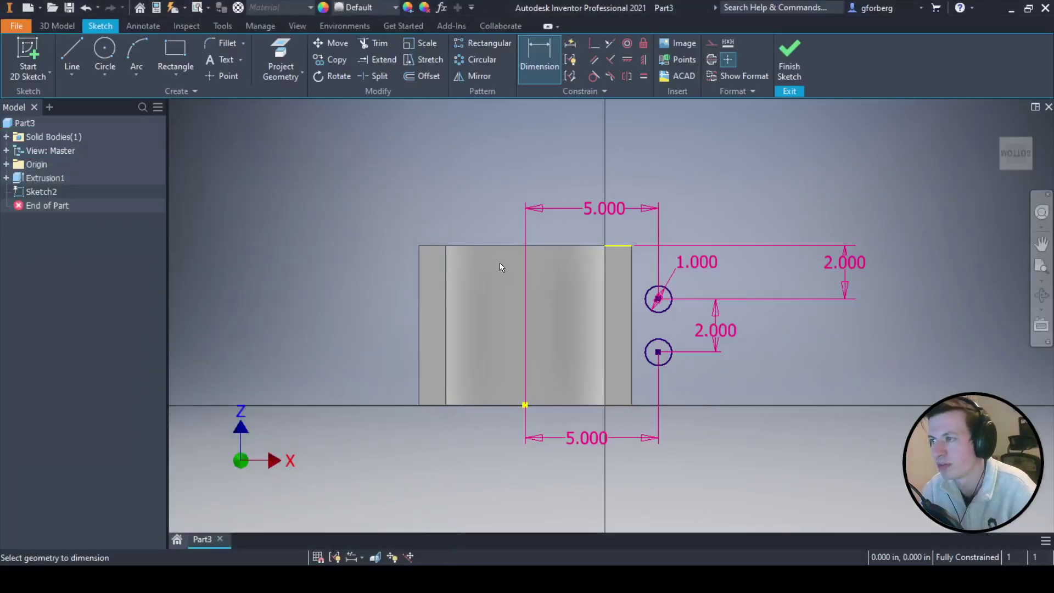
click(105, 50)
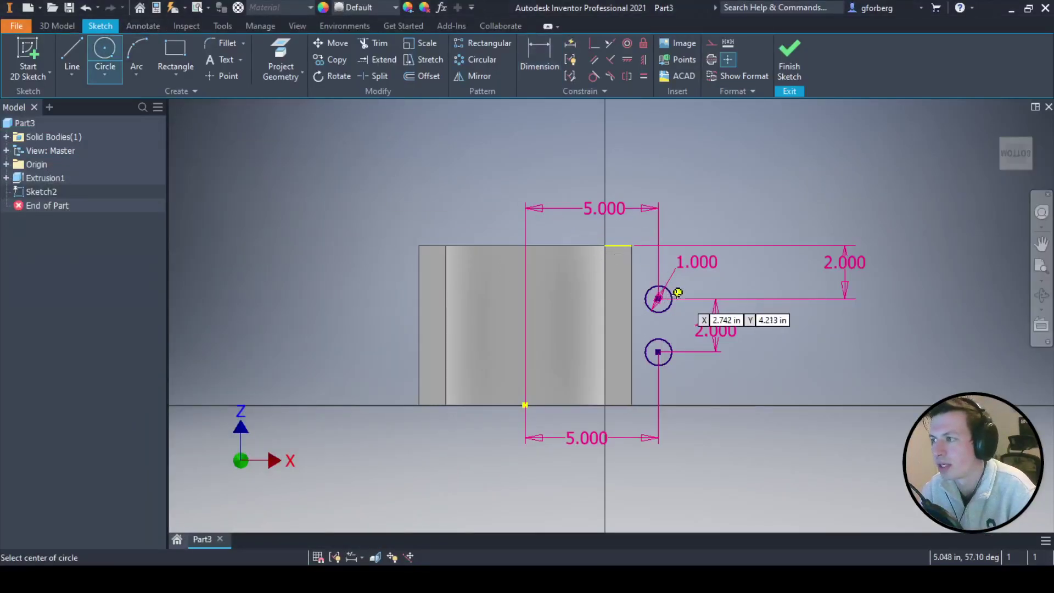
click(658, 299)
text(2)
key(Return)
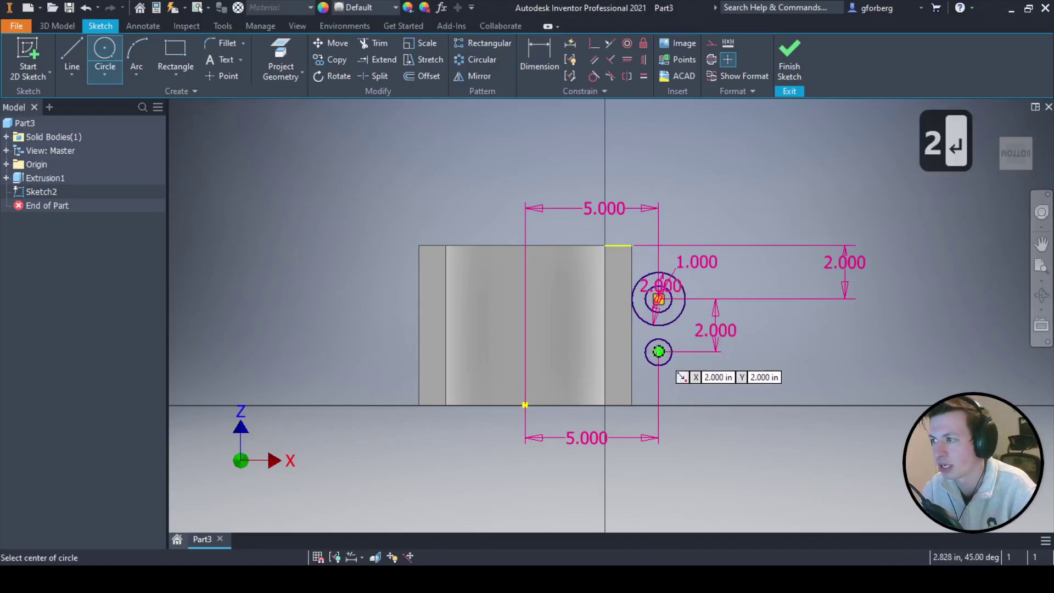
click(658, 351)
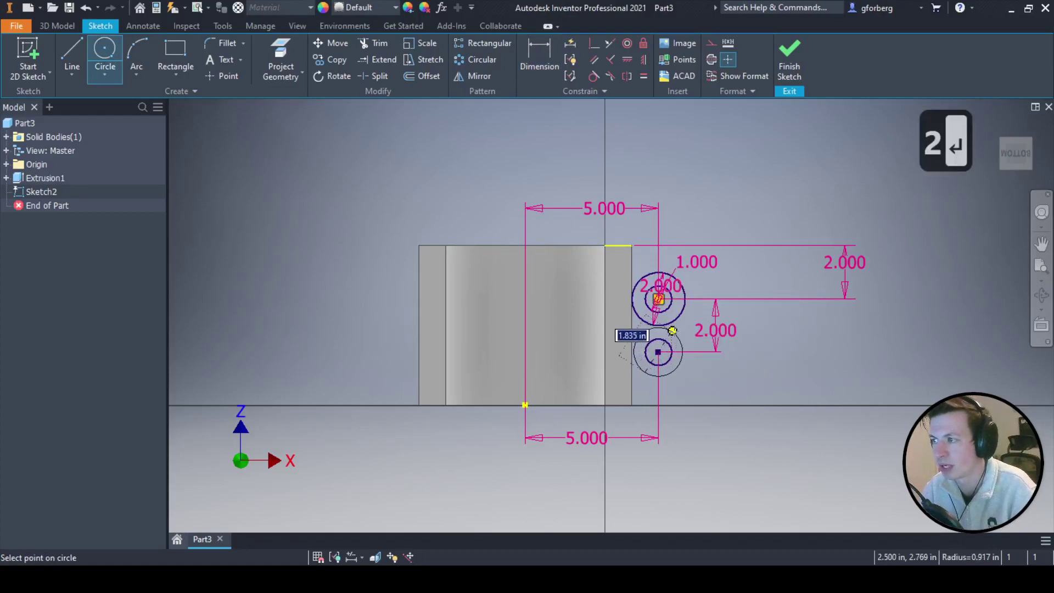
text(2)
key(Return)
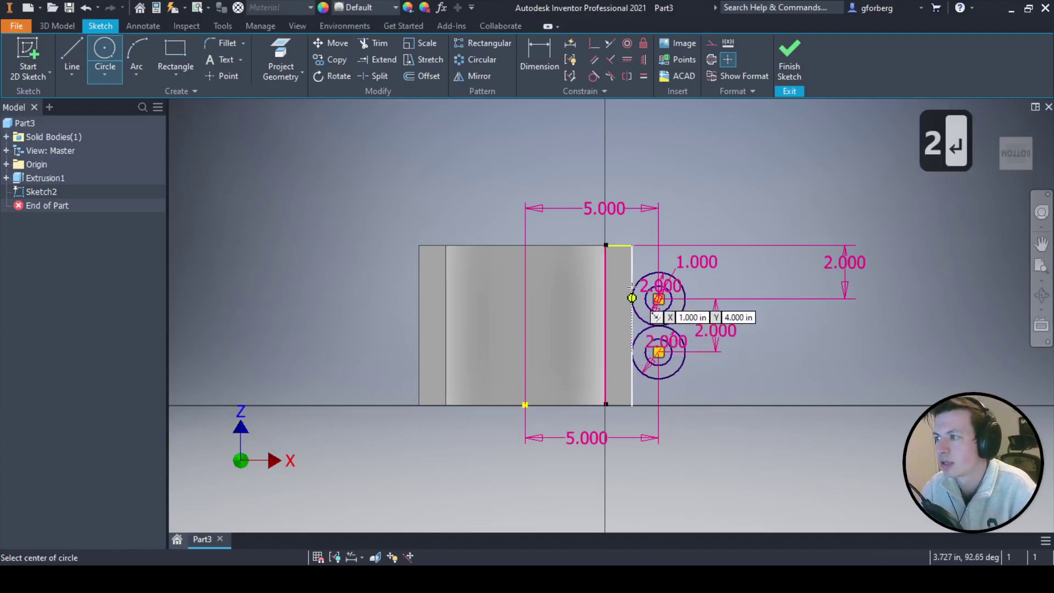
Sketch a three-sided open outline from the upper outer circle's topmost point, along the wall's inner edge, to the lower outer circle's lowest point.
scroll(670, 311, up, 3)
scroll(673, 310, up, 3)
scroll(690, 305, down, 2)
middle_drag(689, 305, 698, 299)
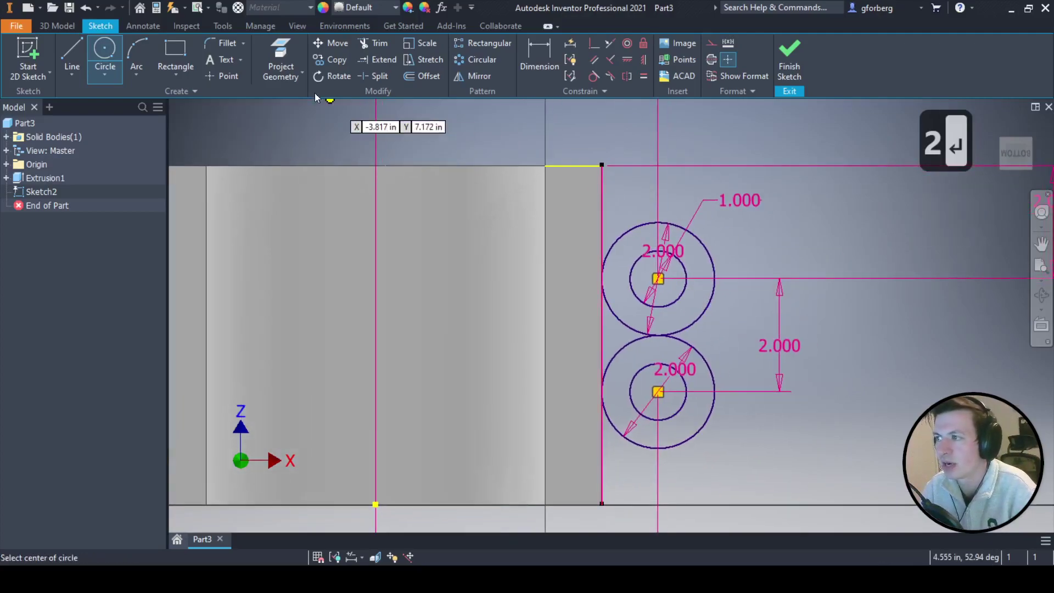
click(74, 54)
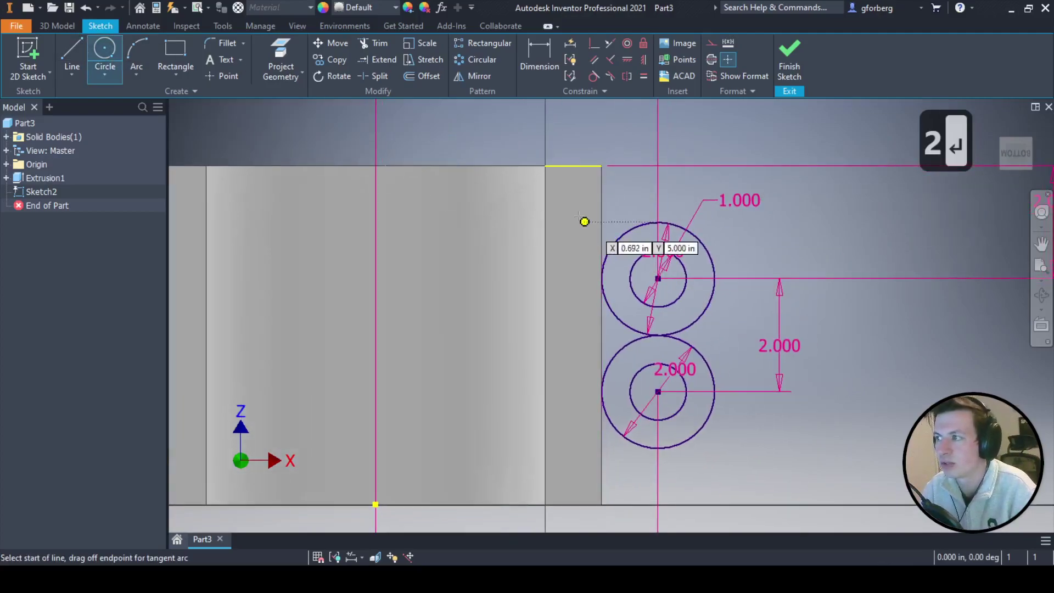
click(658, 222)
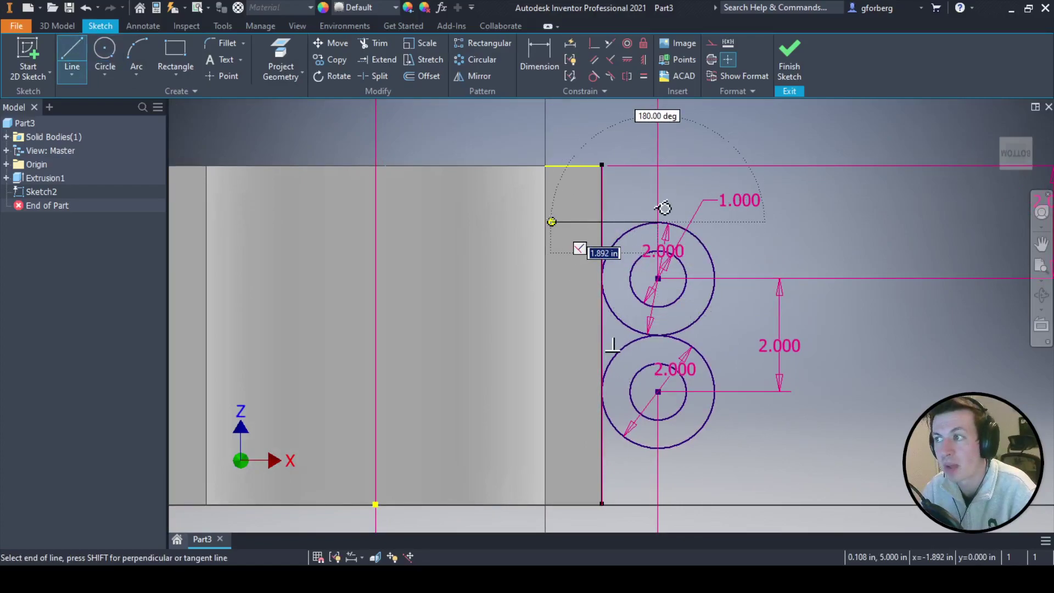
click(546, 222)
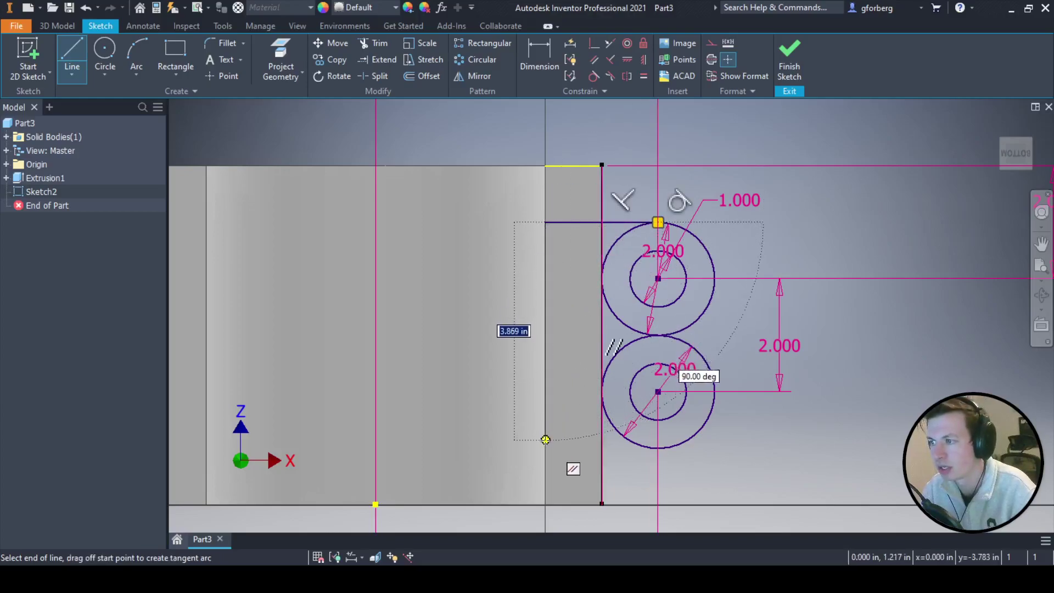
click(545, 448)
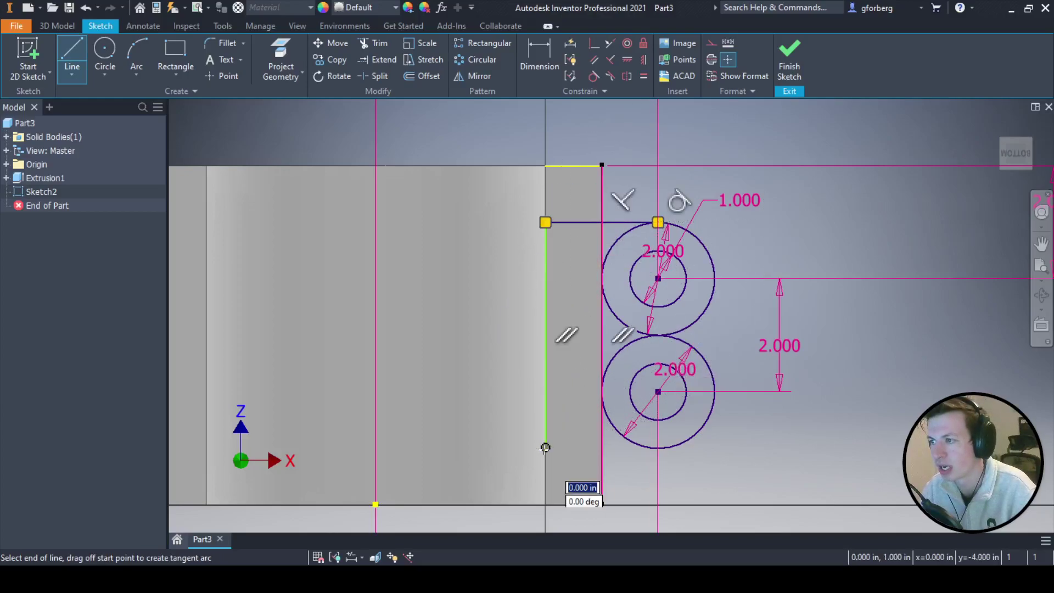
double_click(658, 447)
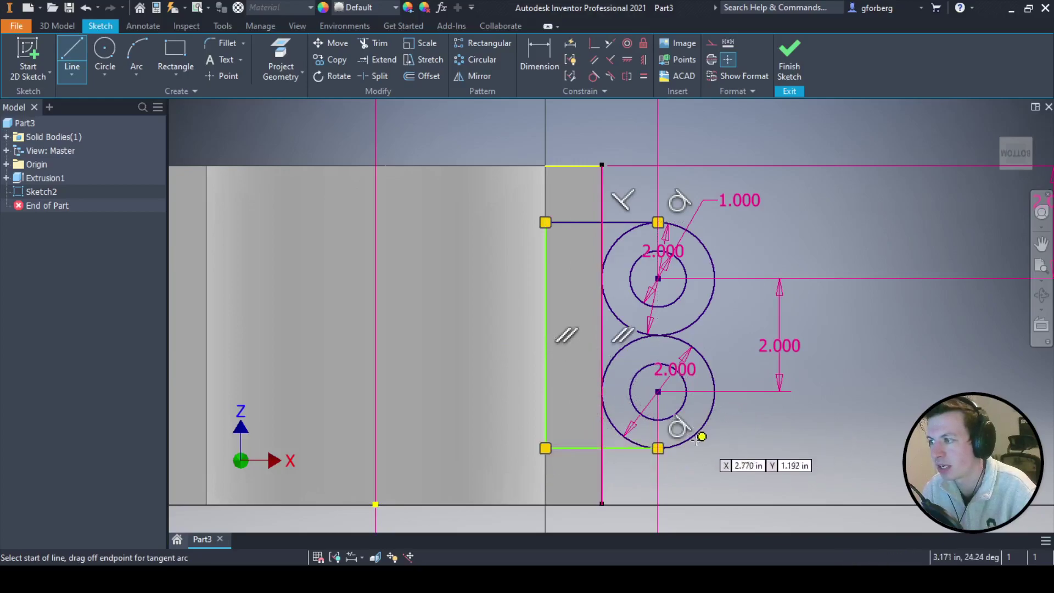
Join the outer sides of the two larger circles with a vertical line and make it tangent to the upper circle.
click(714, 392)
double_click(714, 278)
key(Escape)
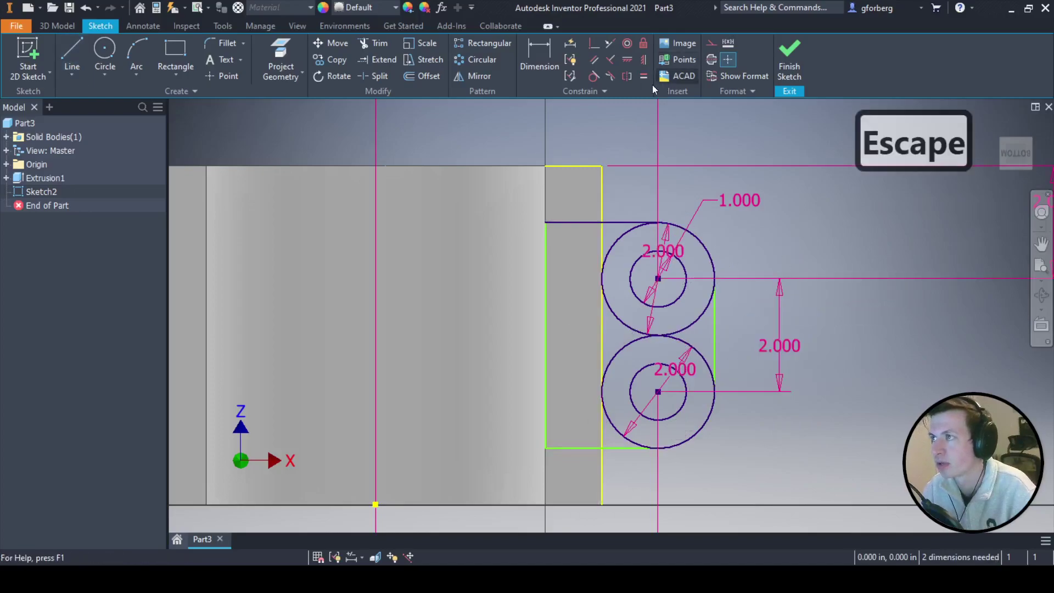
click(594, 77)
click(716, 308)
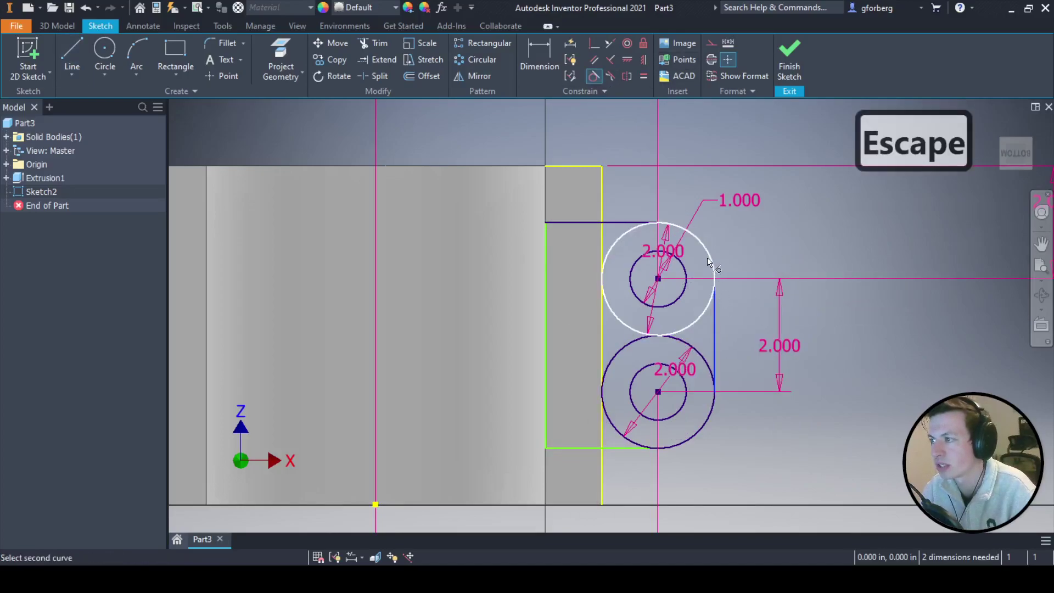
click(714, 259)
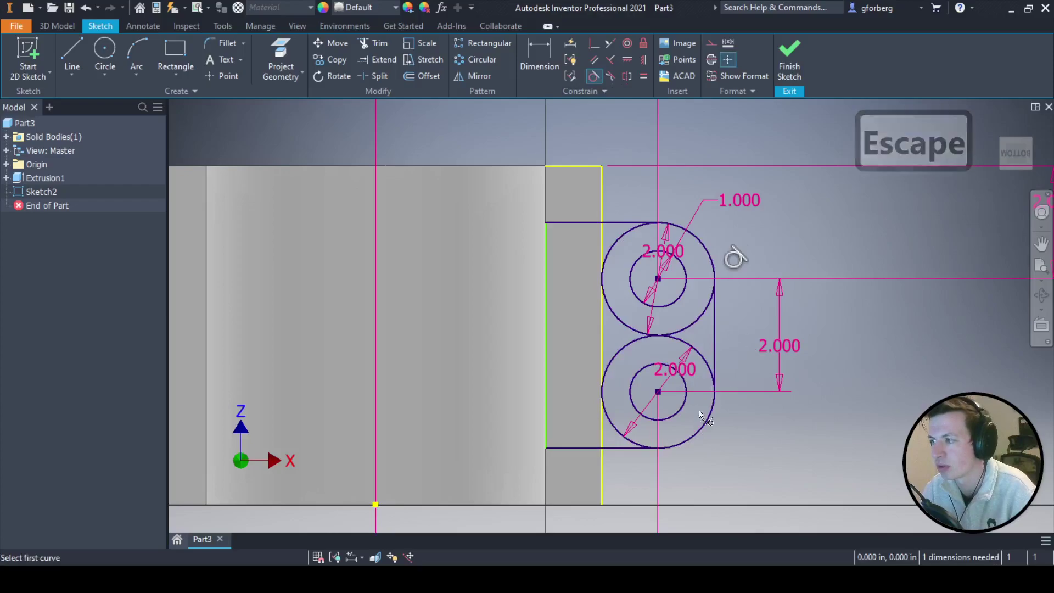
Dimension the outline's vertical line on the wall's inner edge 3 in horizontally from the origin.
click(538, 59)
click(546, 273)
click(477, 280)
click(246, 127)
click(545, 271)
click(377, 506)
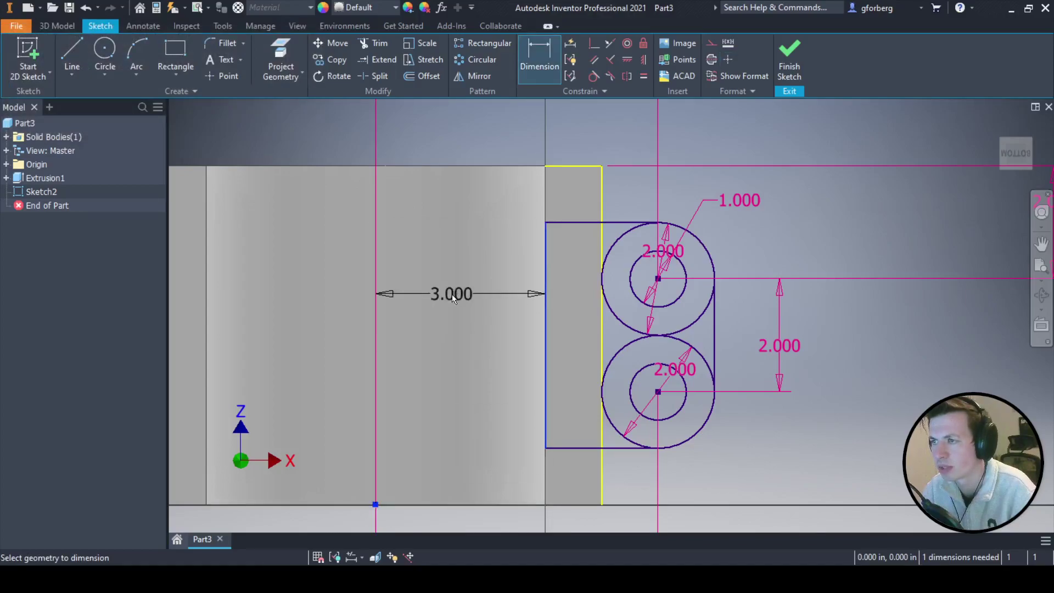
click(448, 243)
key(Return)
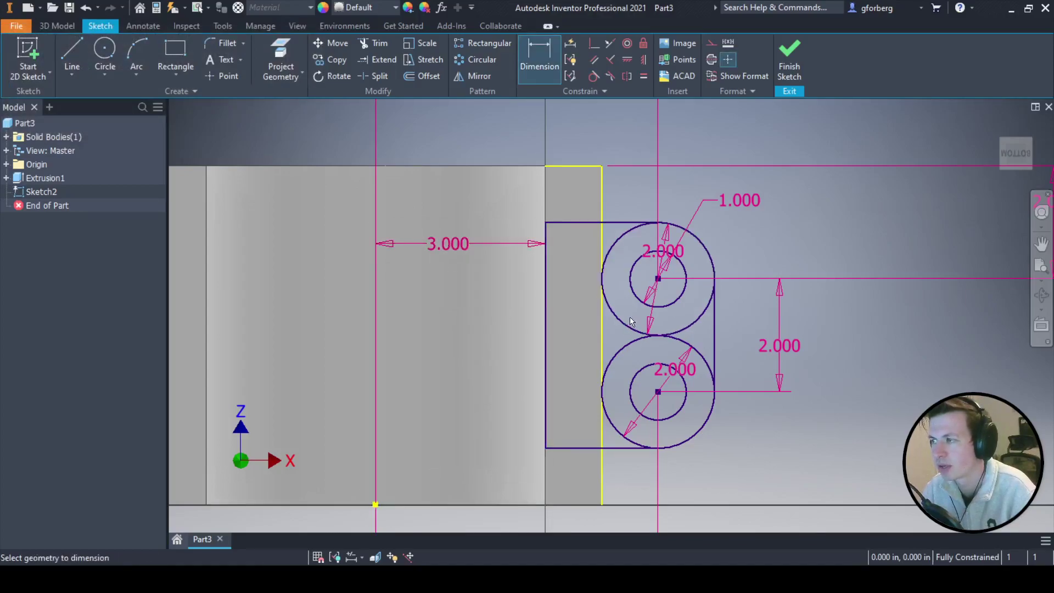
Trim the inner arcs of the two larger circles, leaving a tab outline with two rounded outer corners.
key(x)
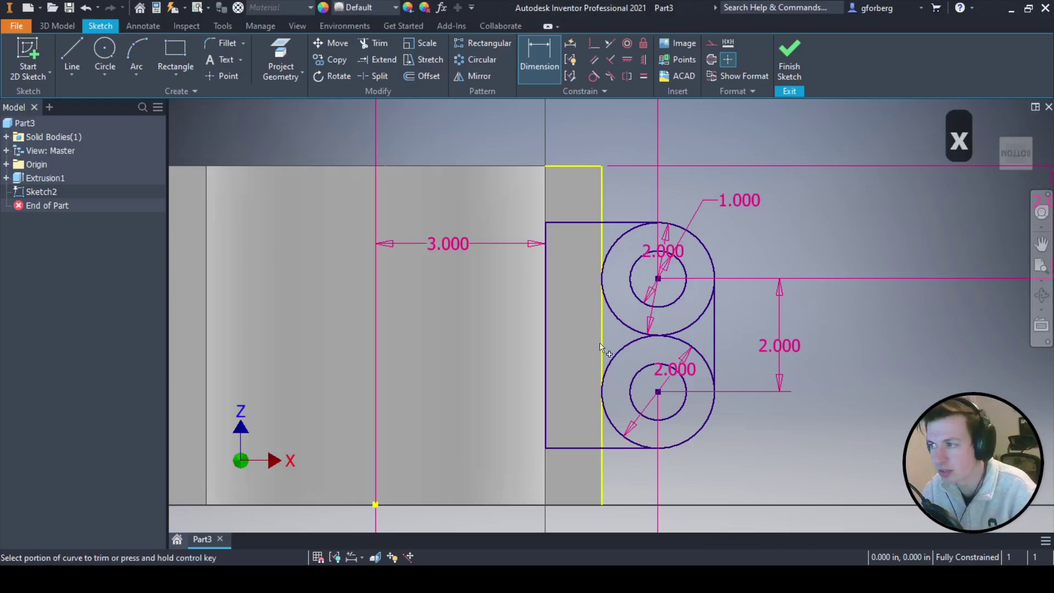
drag(625, 318, 617, 380)
drag(678, 316, 691, 354)
drag(628, 252, 608, 235)
drag(616, 407, 593, 416)
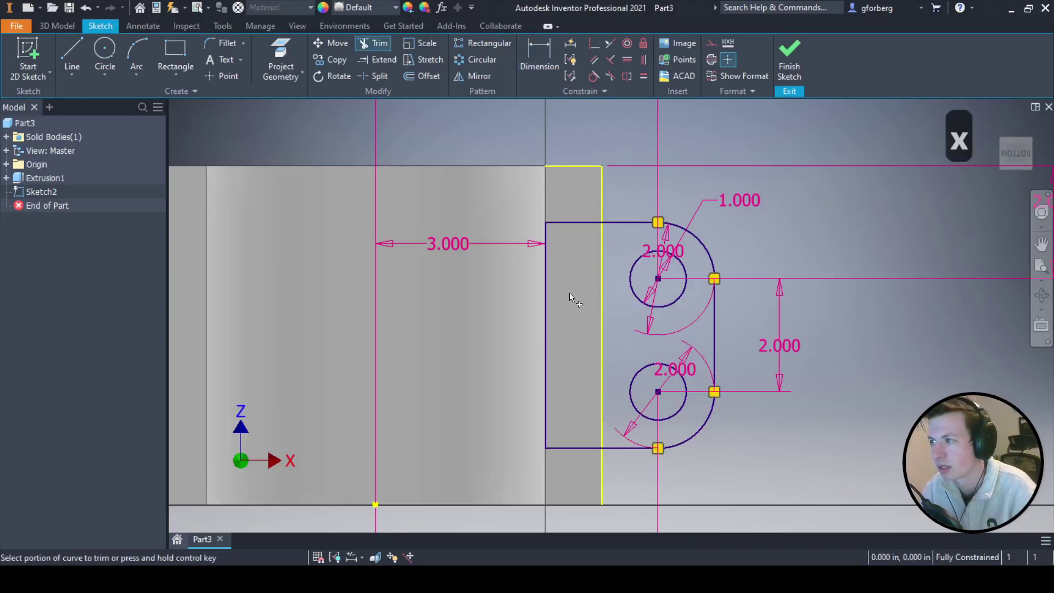
Sketch a vertical line from the origin up to the part's upper edge.
scroll(614, 340, down, 2)
middle_drag(598, 343, 572, 337)
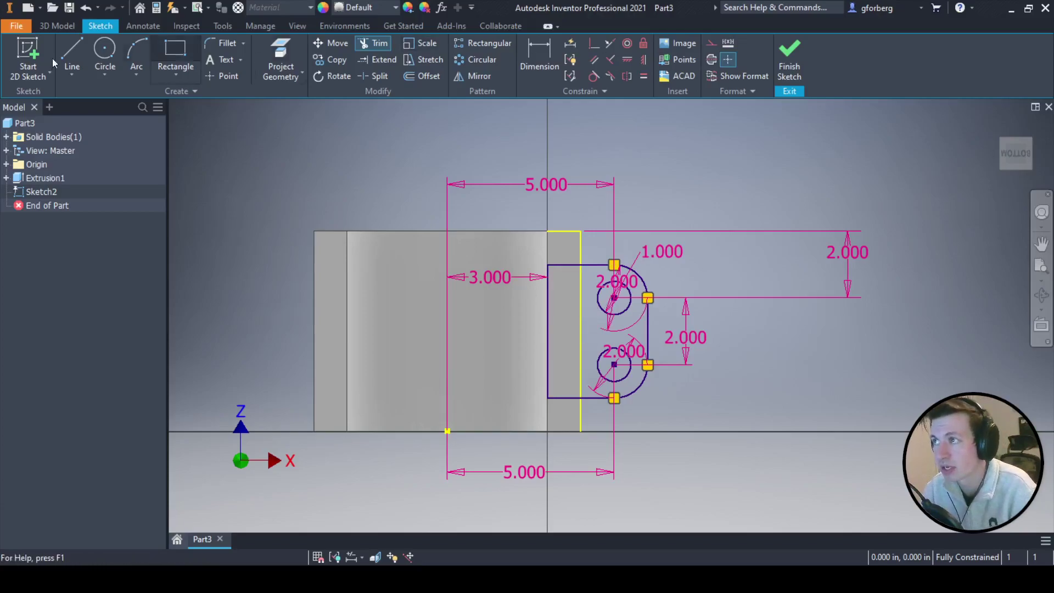
click(72, 54)
click(448, 430)
click(447, 231)
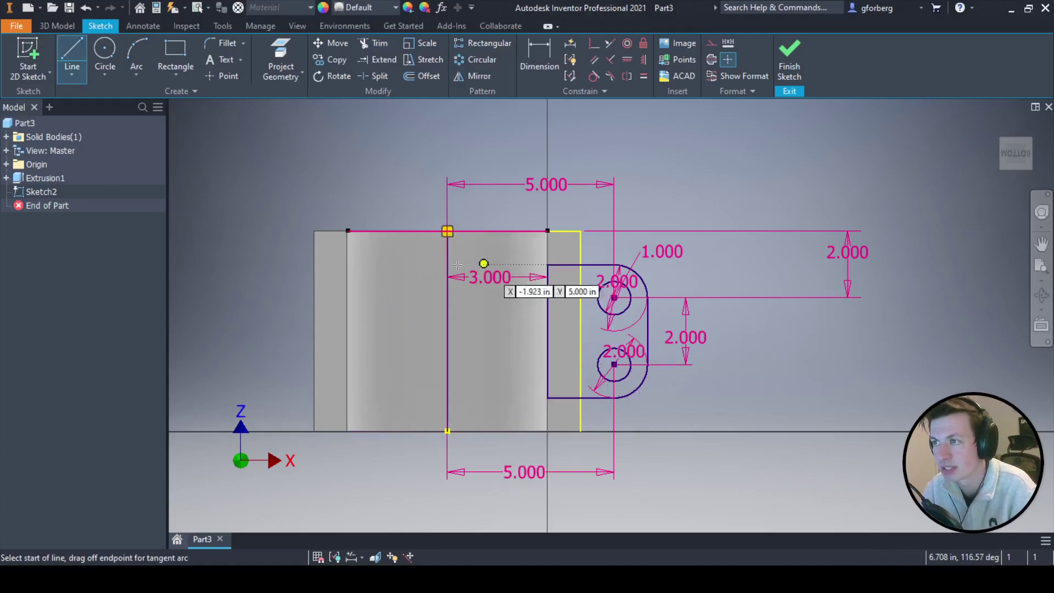
key(Escape)
Reposition the upper 5 in dimension and the 3 in dimension below the part.
drag(546, 185, 546, 505)
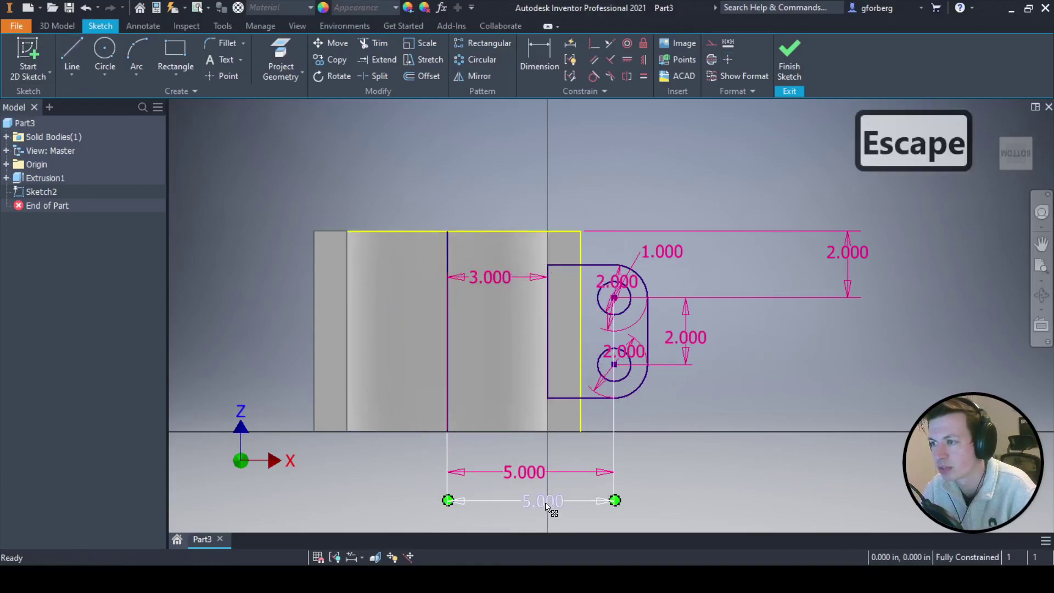
drag(471, 279, 471, 328)
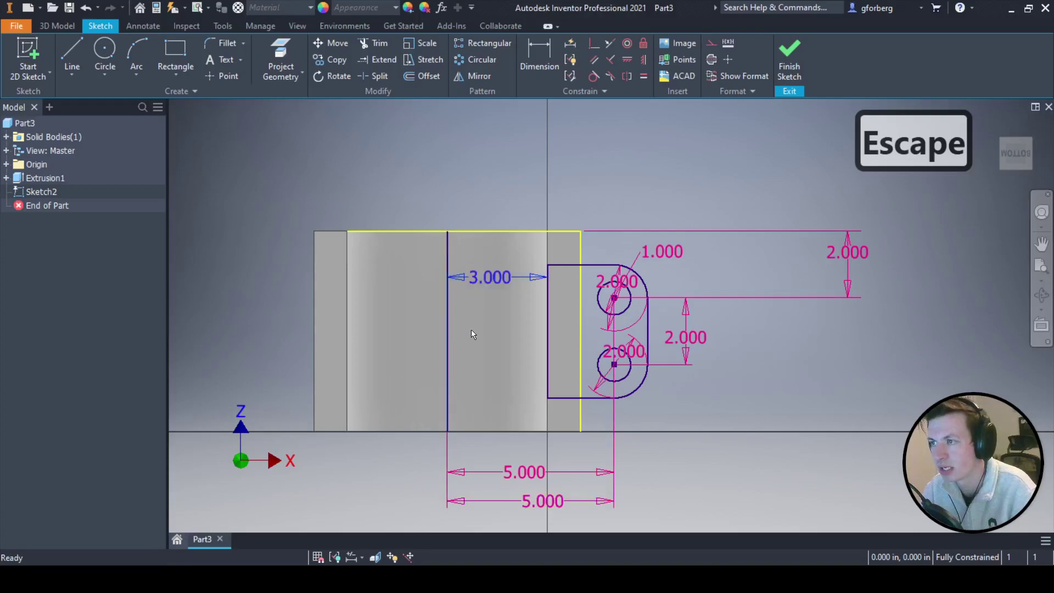
key(Escape)
drag(490, 281, 499, 443)
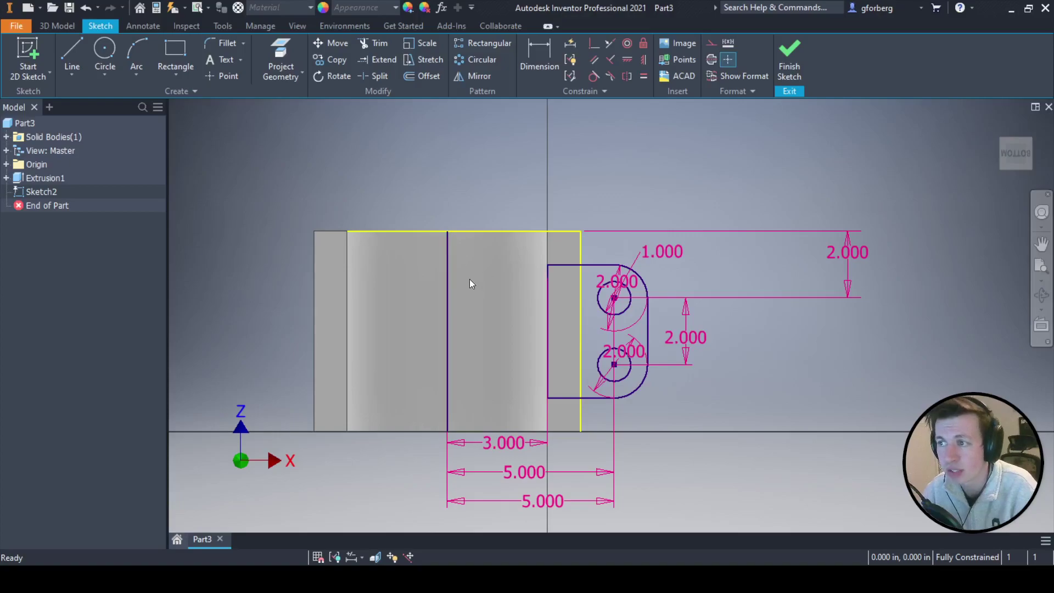
Convert the vertical line through the origin to a construction line.
right_click(447, 269)
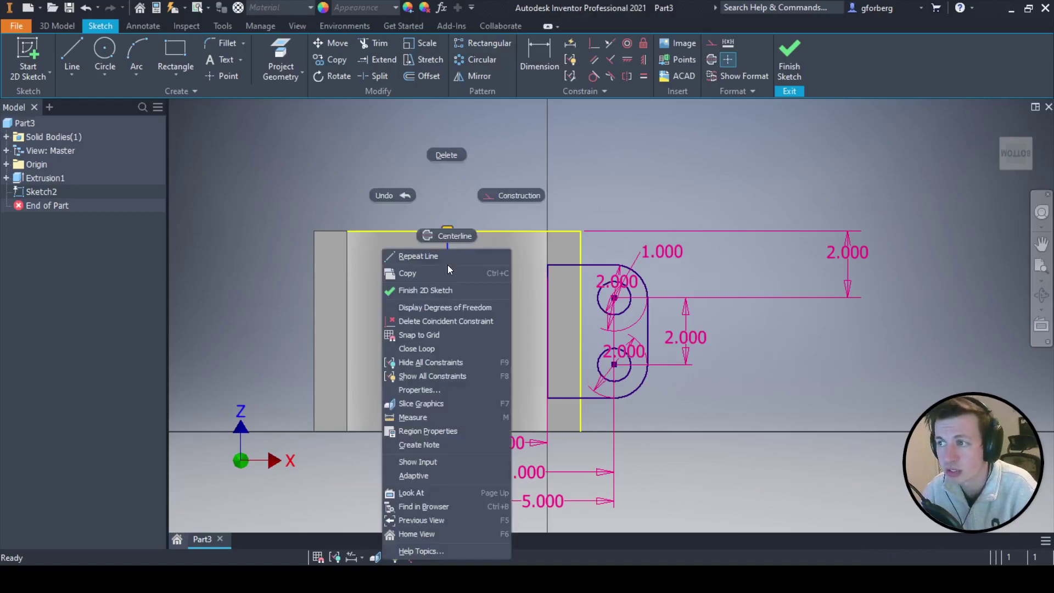
click(498, 195)
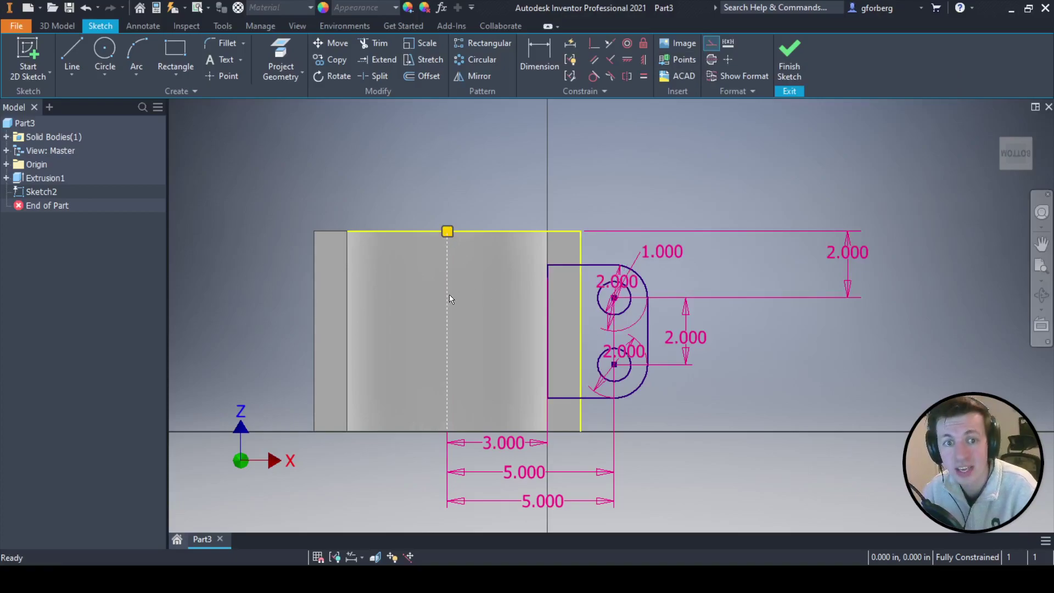
Mirror the tab outline and its two holes across the central construction line, and finish the sketch.
click(485, 76)
click(573, 267)
click(640, 277)
click(630, 305)
click(647, 318)
click(609, 398)
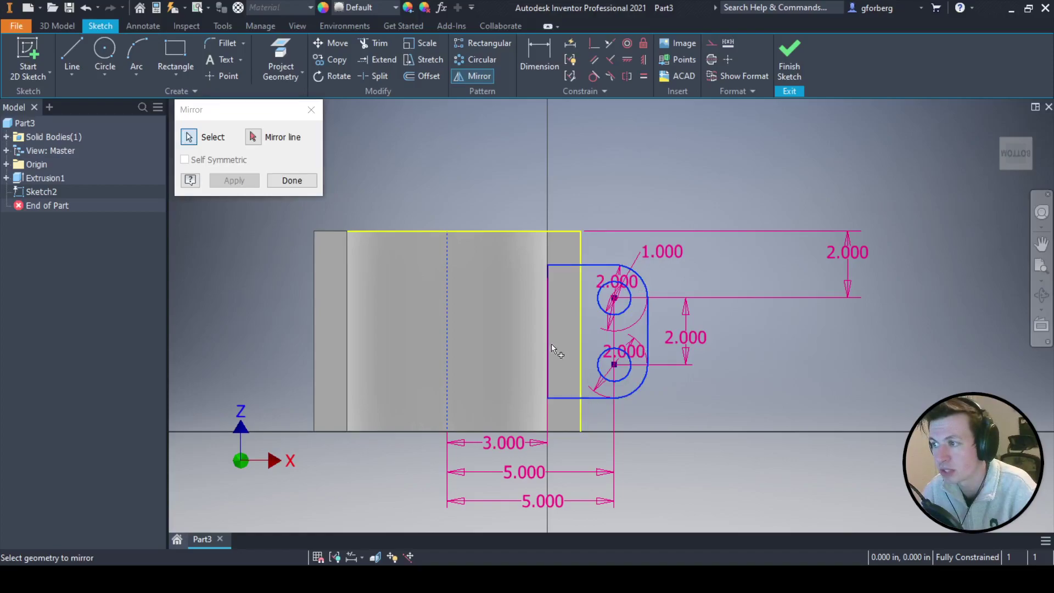
click(550, 327)
click(253, 136)
click(448, 275)
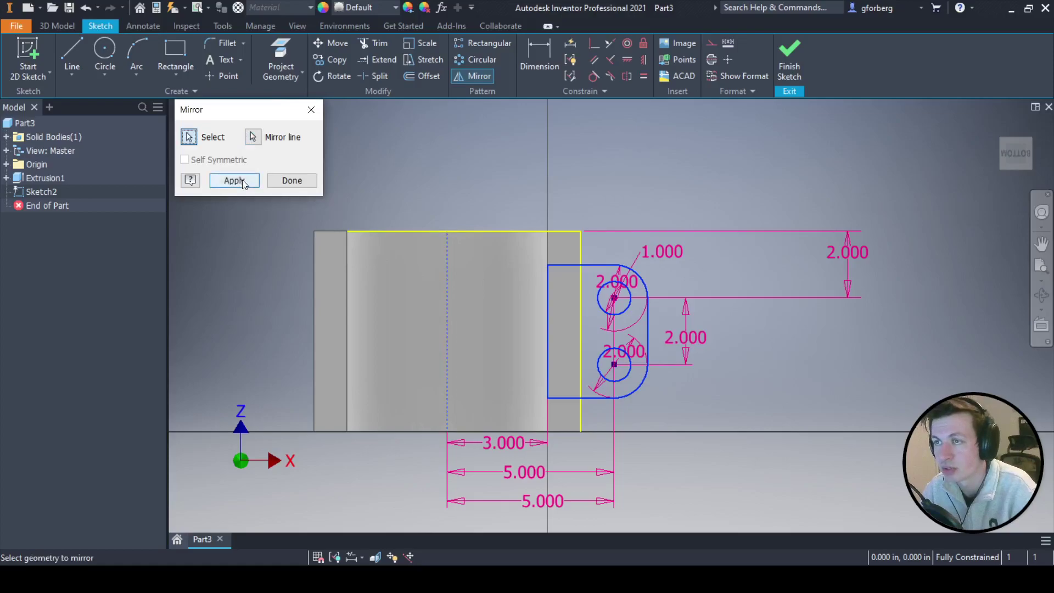
click(242, 180)
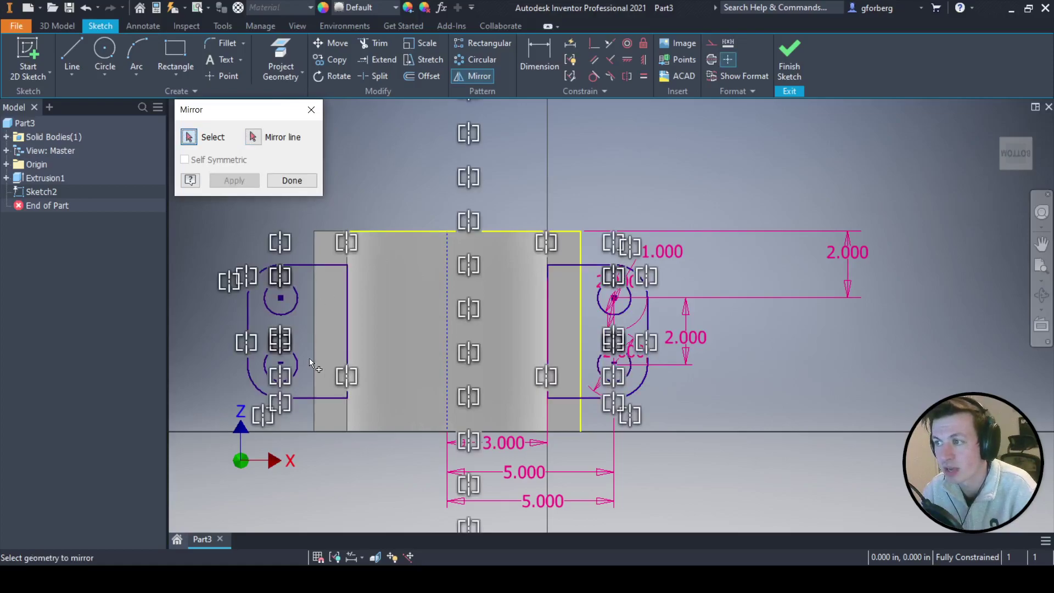
click(787, 57)
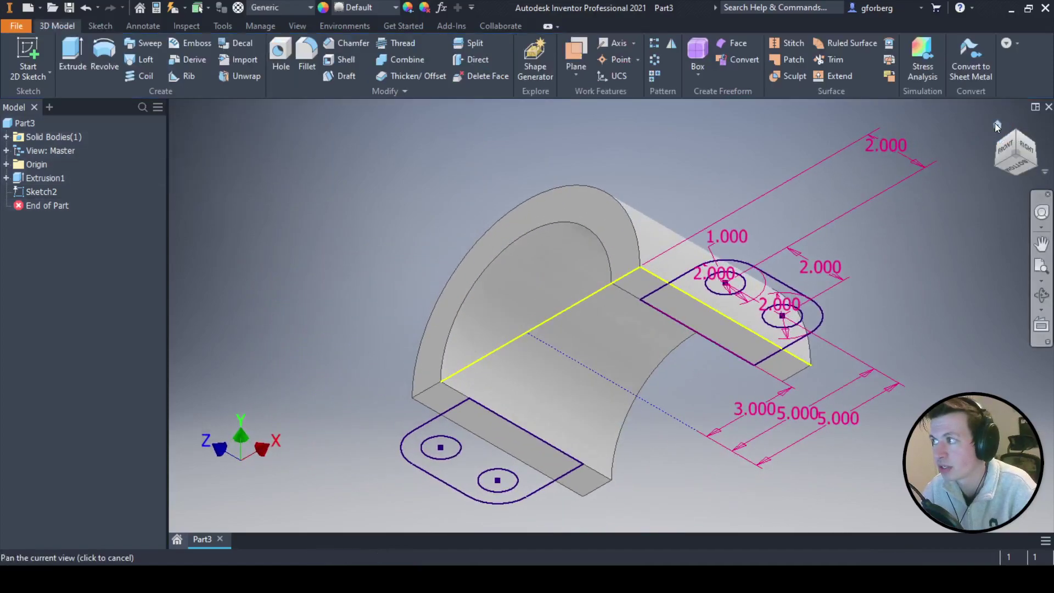
Extrude both tab profiles, excluding the holes, 1 in upward and join them to the half-cylinder body.
click(996, 124)
key(e)
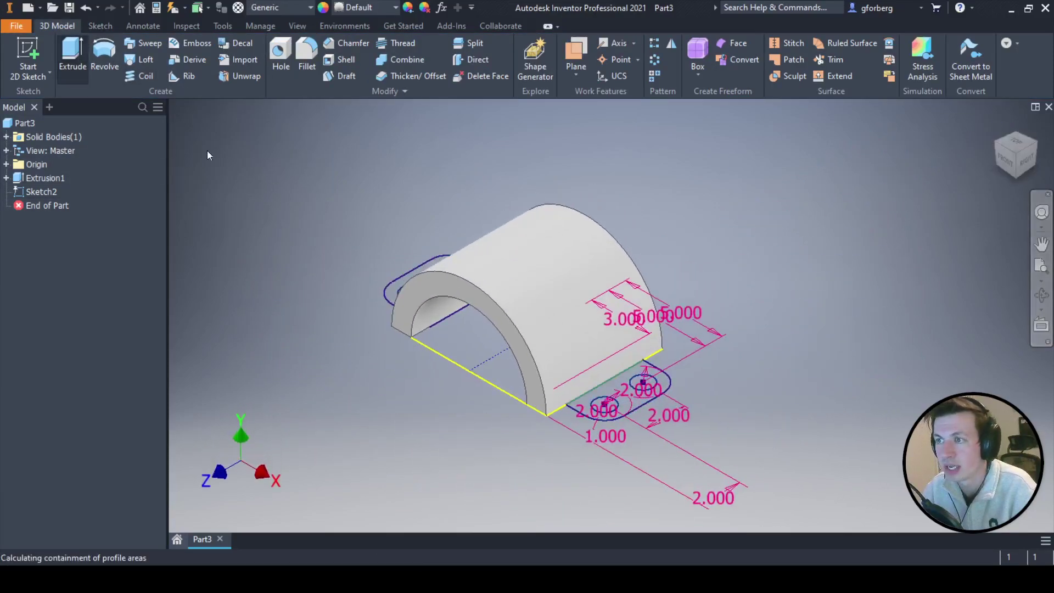
scroll(390, 285, up, 5)
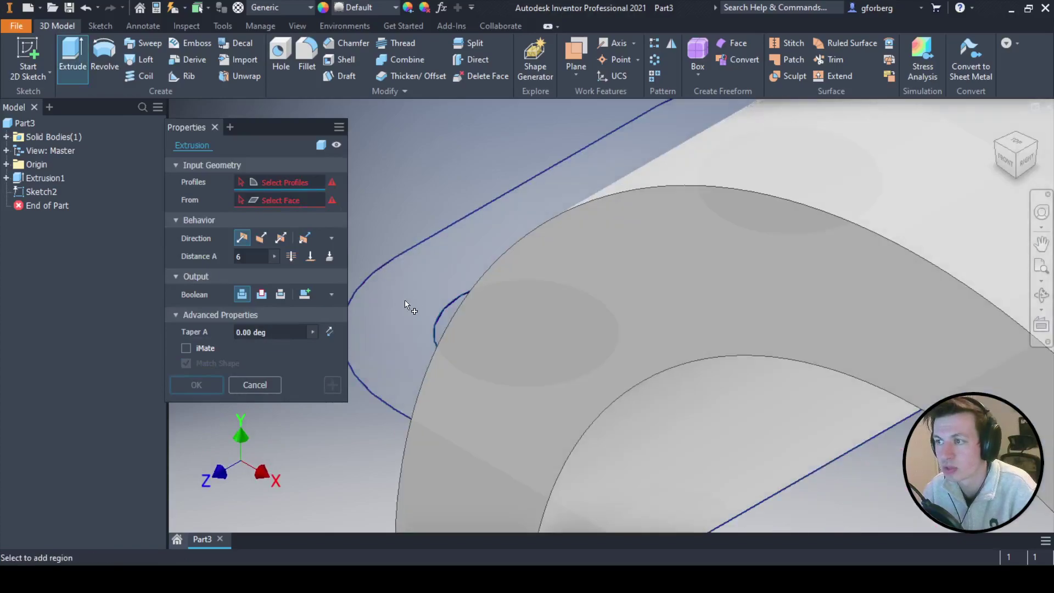
click(405, 301)
scroll(410, 302, down, 5)
click(721, 437)
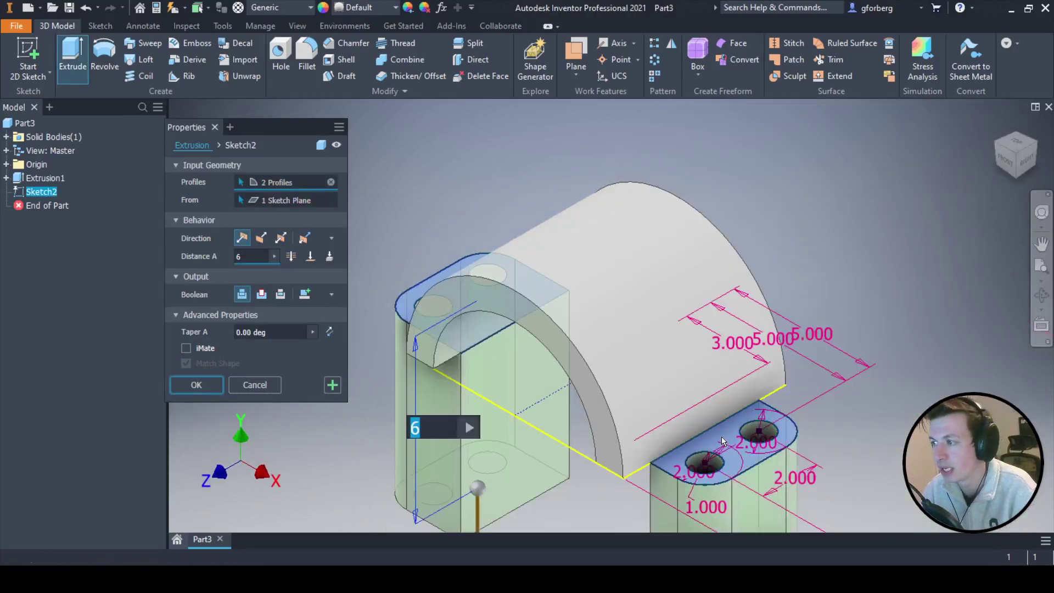
click(259, 240)
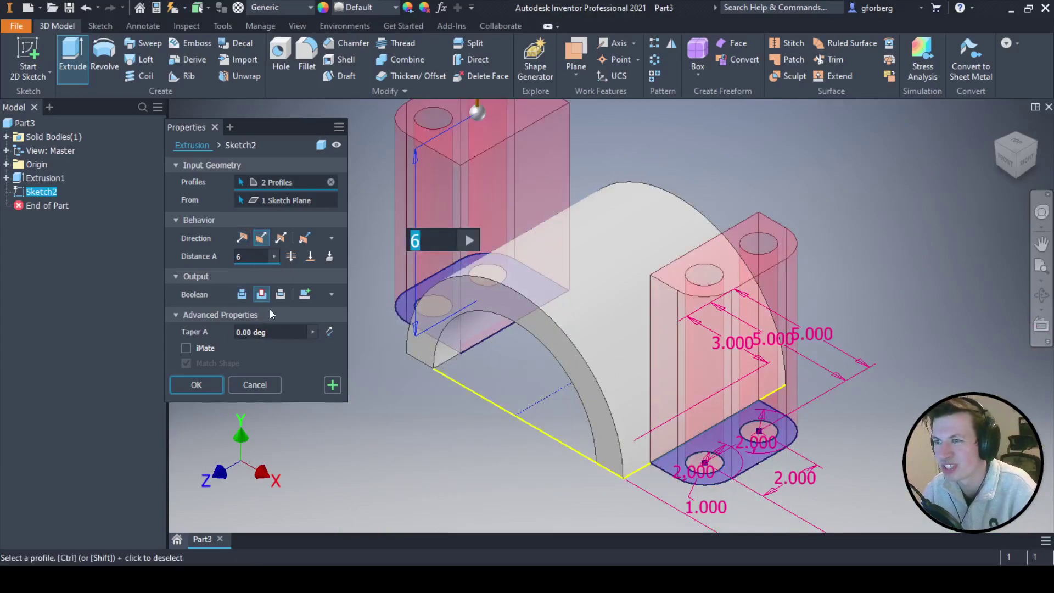
click(242, 295)
click(258, 256)
text(1)
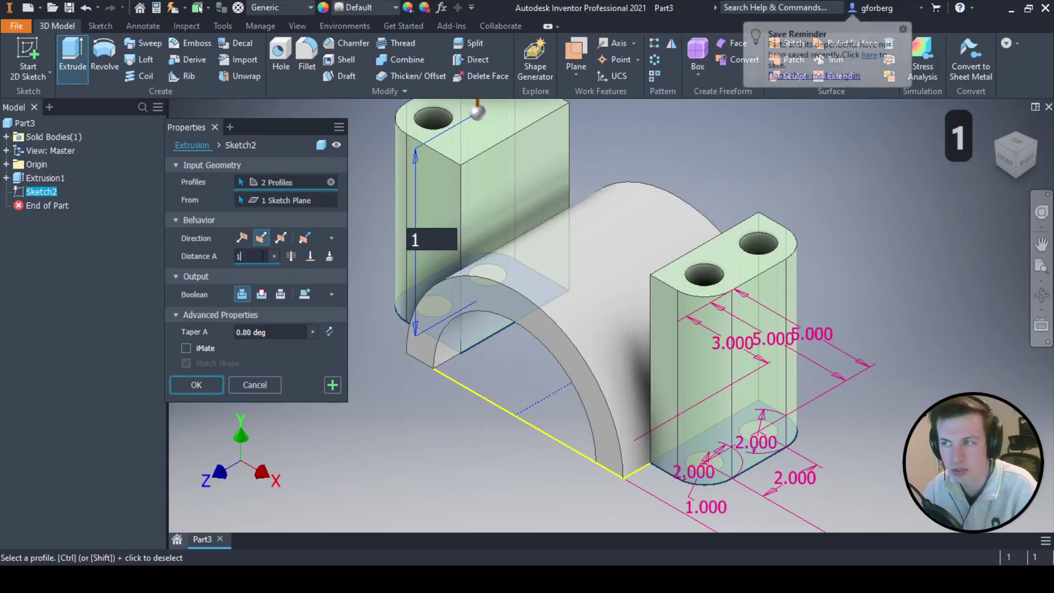
click(195, 384)
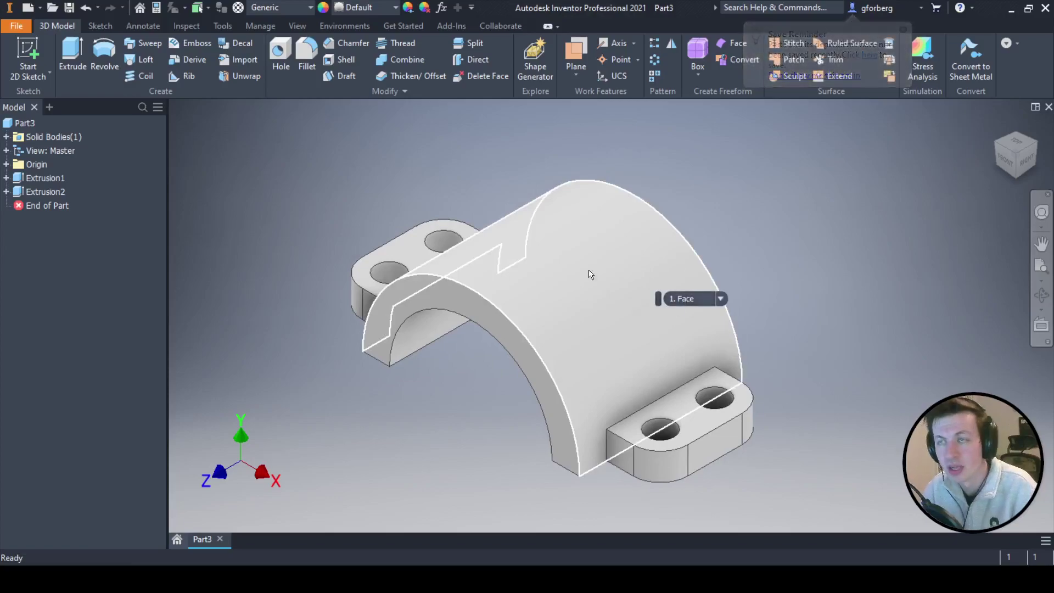
Open the part's iProperties and update its physical properties to check mass, area and volume.
click(157, 7)
click(307, 114)
click(333, 144)
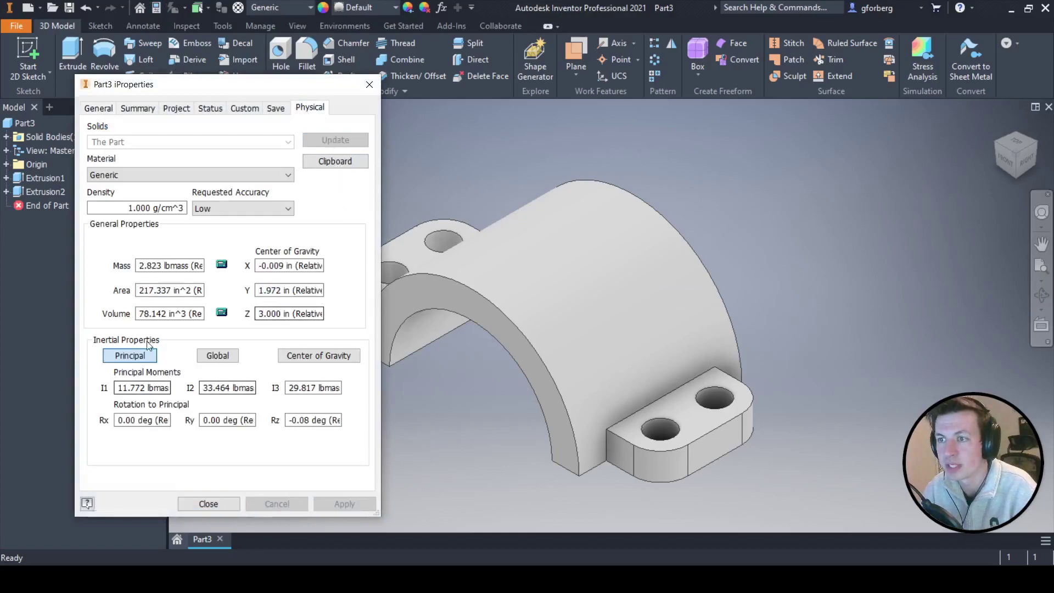